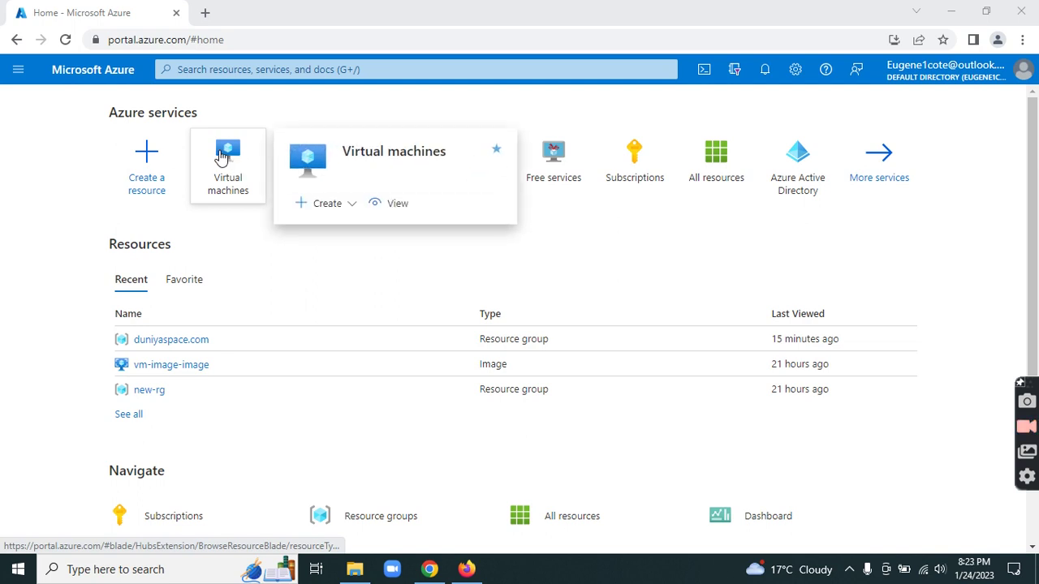
- Start creating a new Azure virtual machine from the virtual machines service
left_click(220, 156)
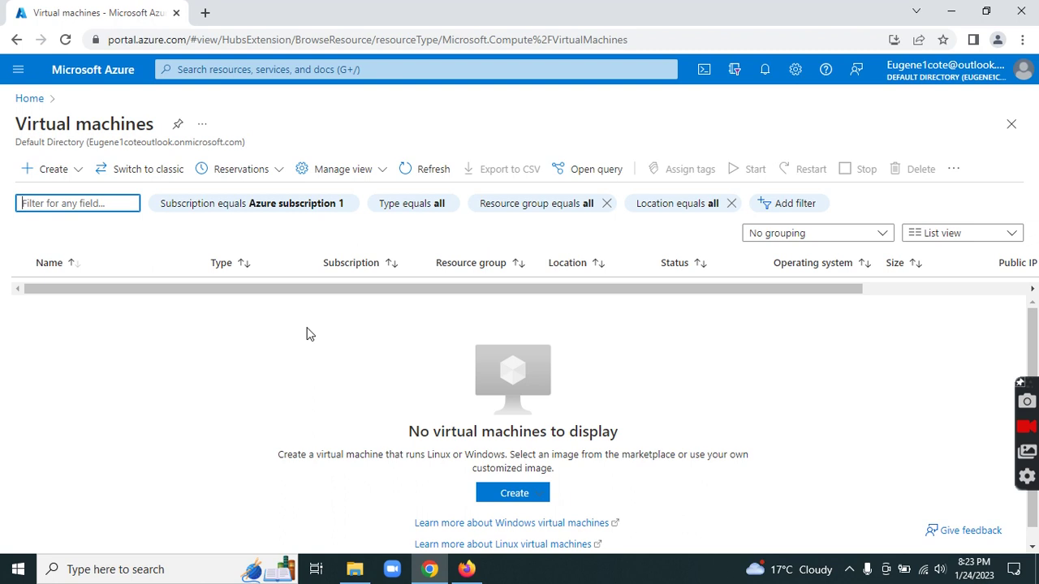
left_click(509, 495)
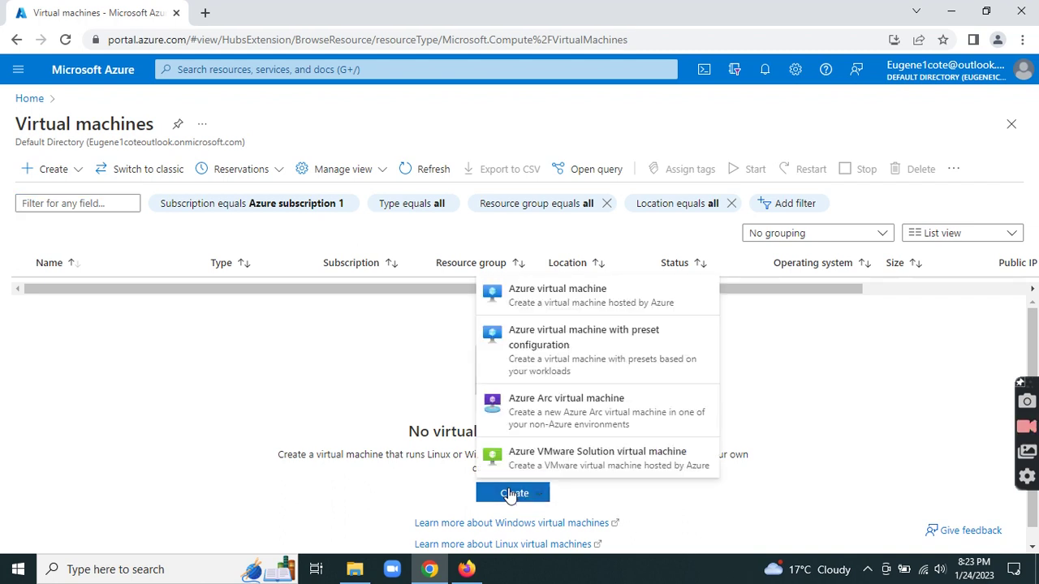
left_click(583, 306)
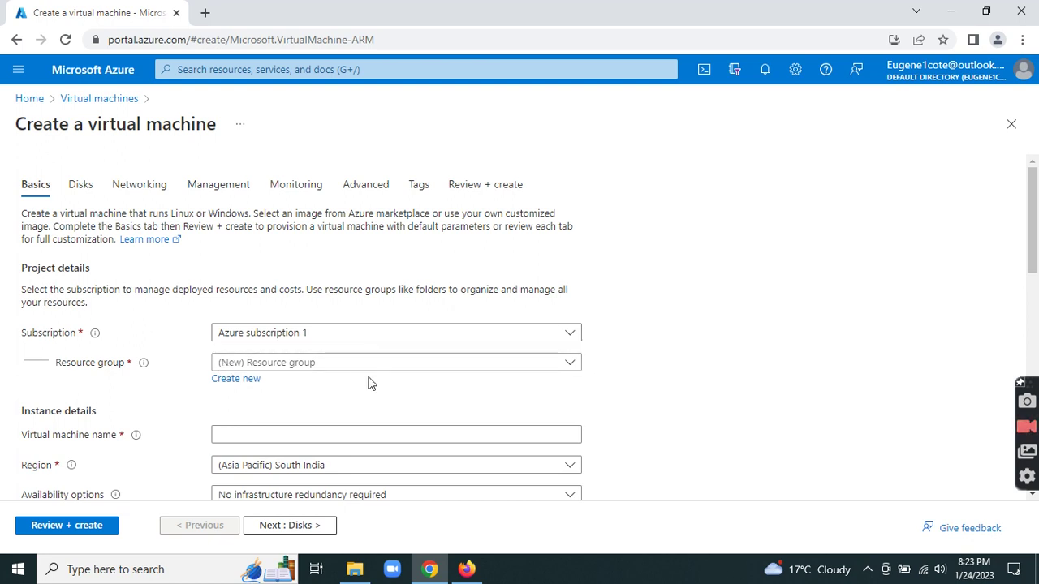
- Assign the virtual machine to the existing duniyaspace.com resource group and name it Linux-vm
left_click(290, 363)
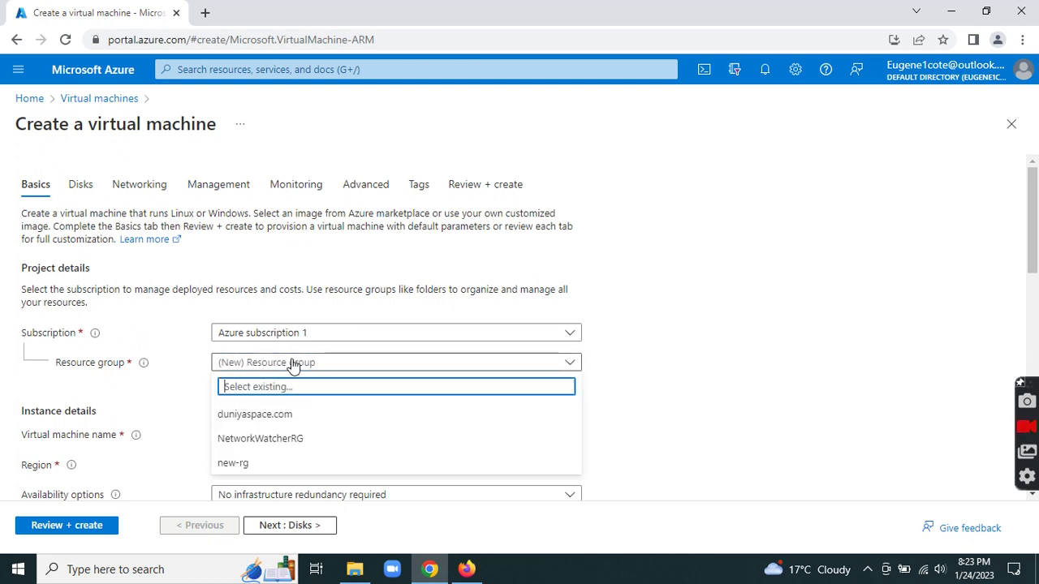
left_click(271, 415)
scroll(334, 405, "down", 2)
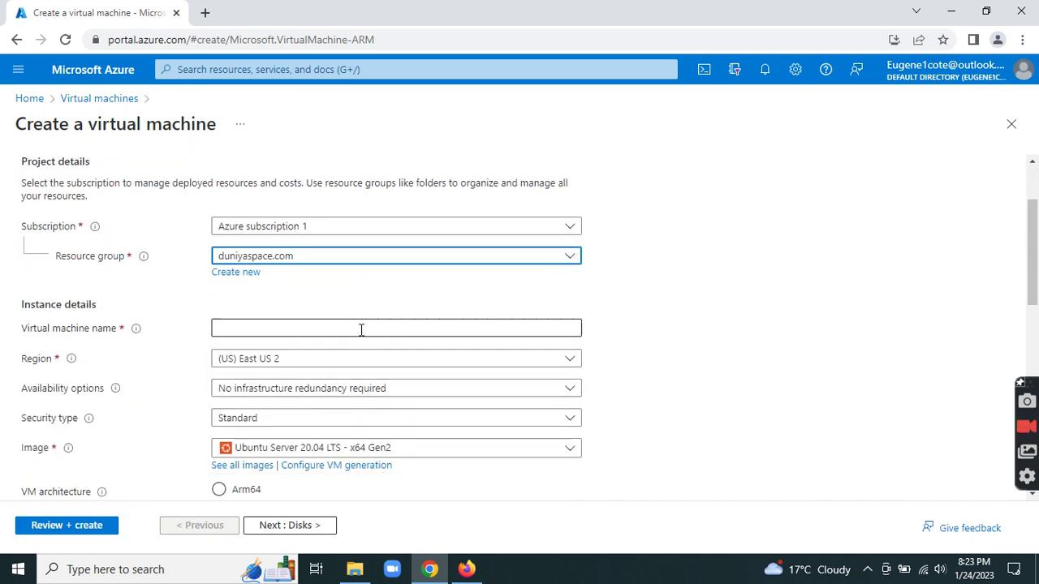
left_click(364, 327)
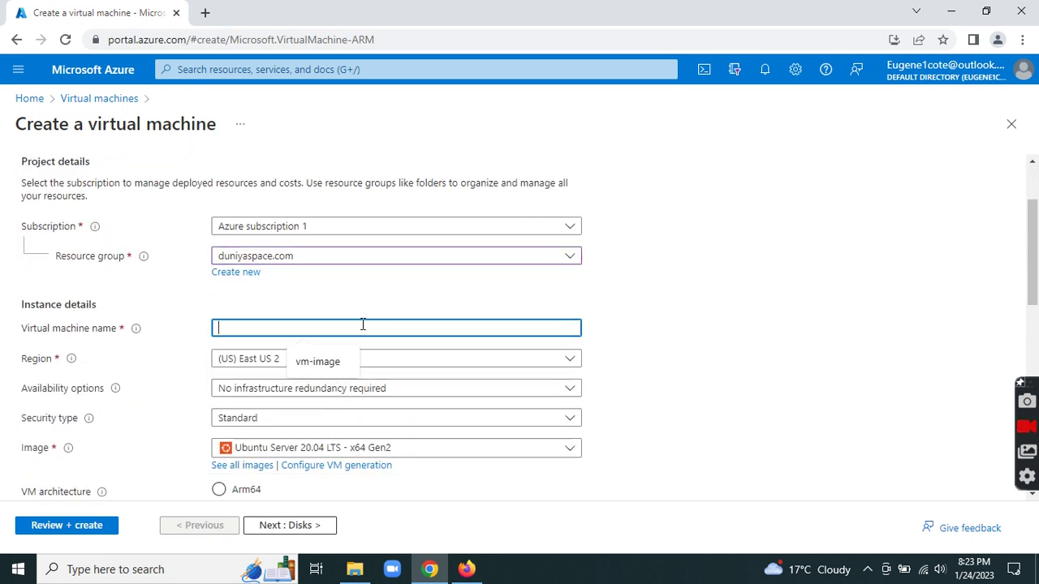
type("Linux-vm")
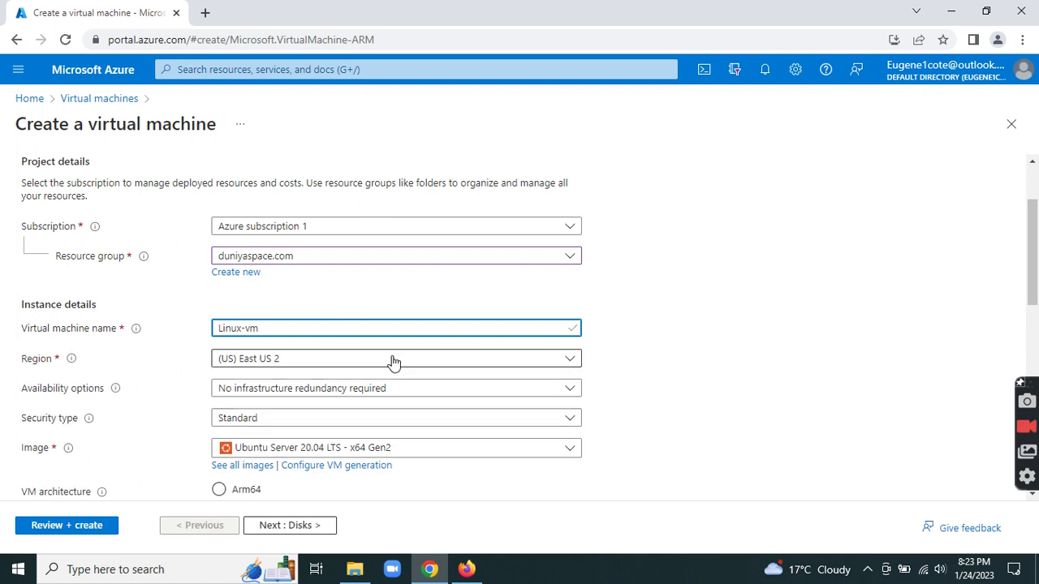
- Choose Red Hat Enterprise Linux 8.6 (LVM) - x64 Gen2 as the virtual machine's image
scroll(393, 361, "down", 1)
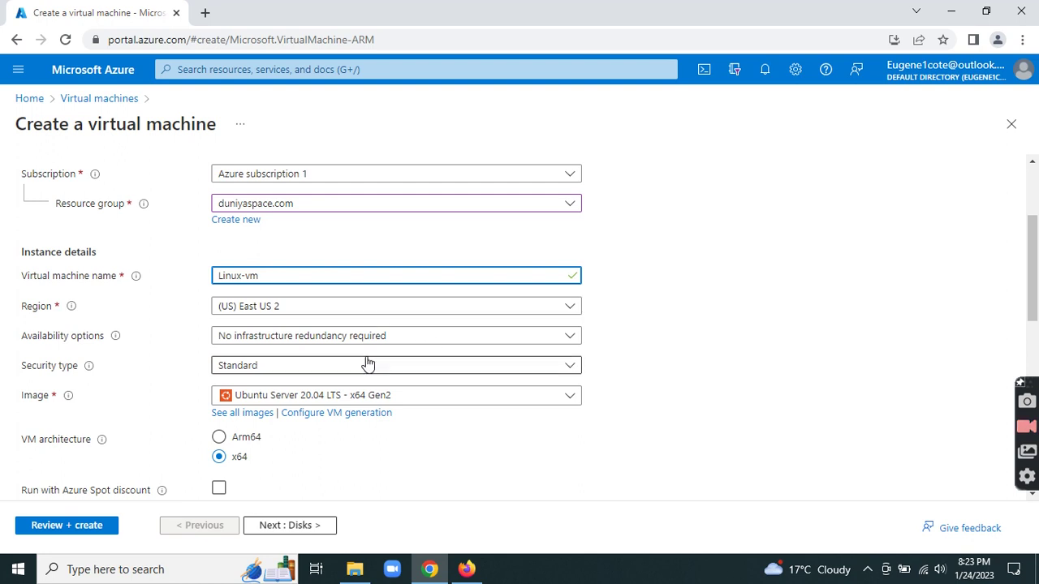
left_click(424, 398)
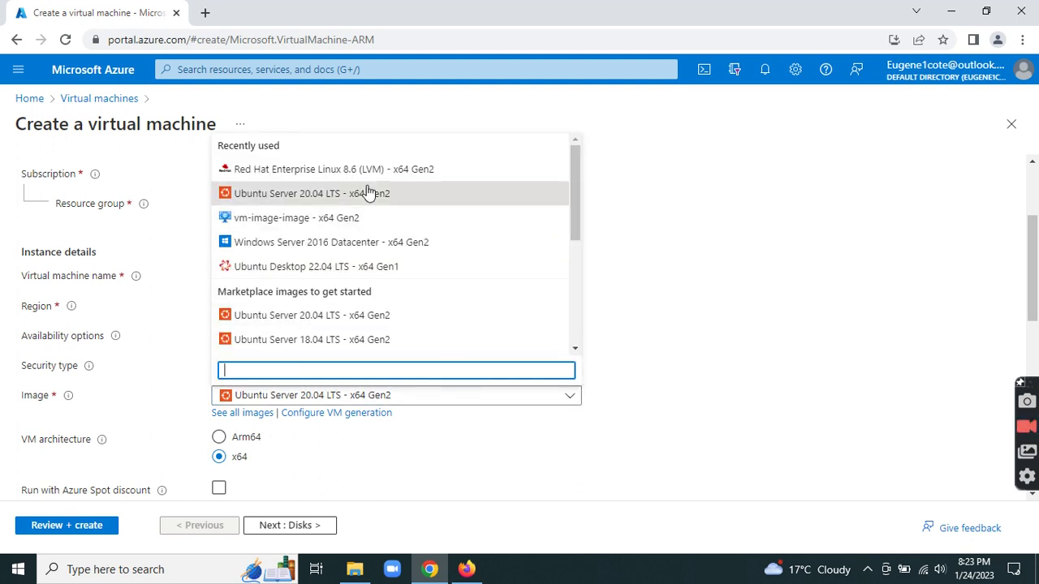
left_click(328, 170)
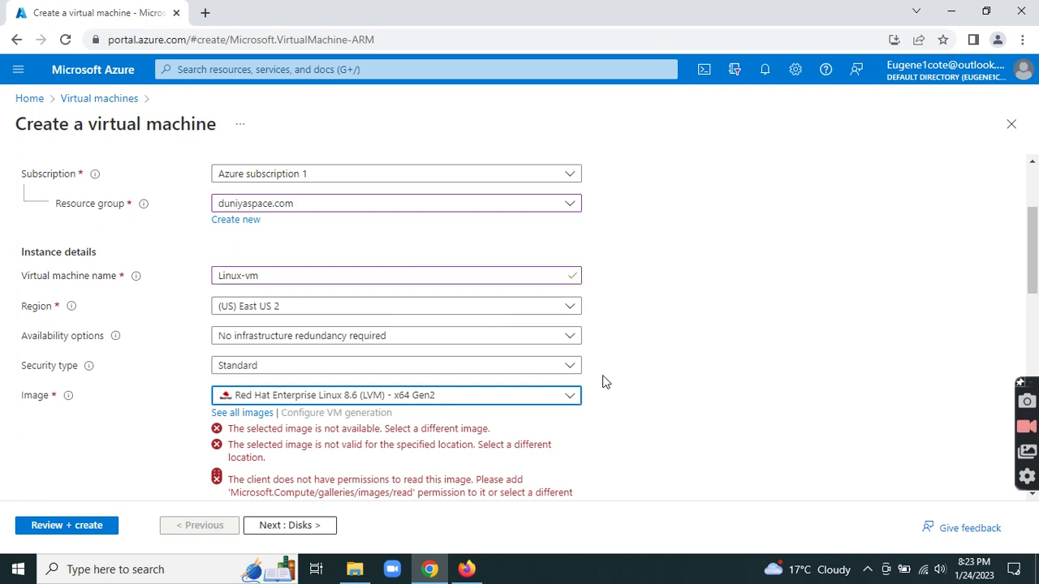
- Use password authentication for the administrator account and fill in the suggested first-name username
scroll(664, 392, "down", 3)
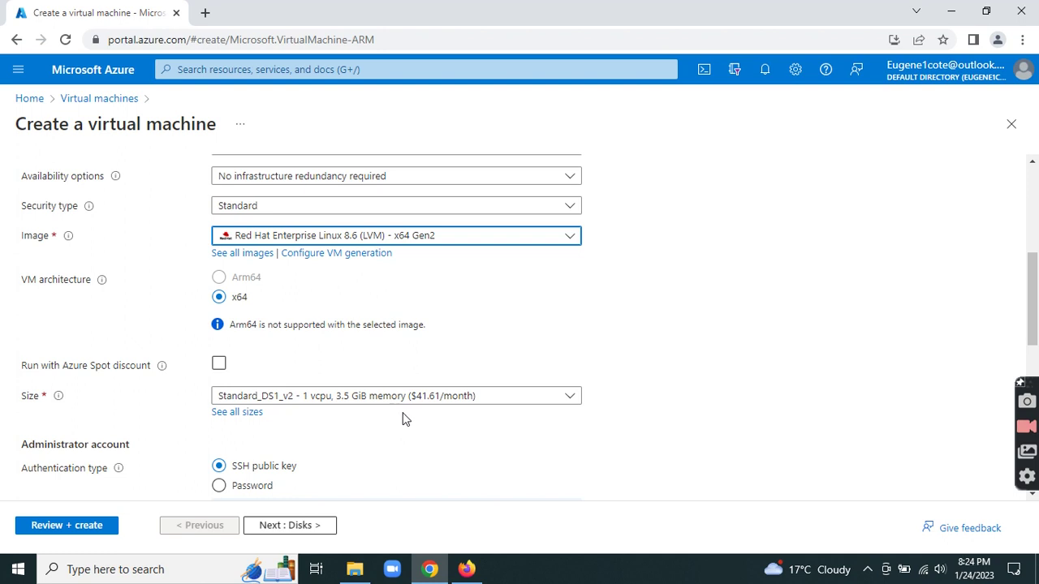
scroll(406, 429, "down", 1)
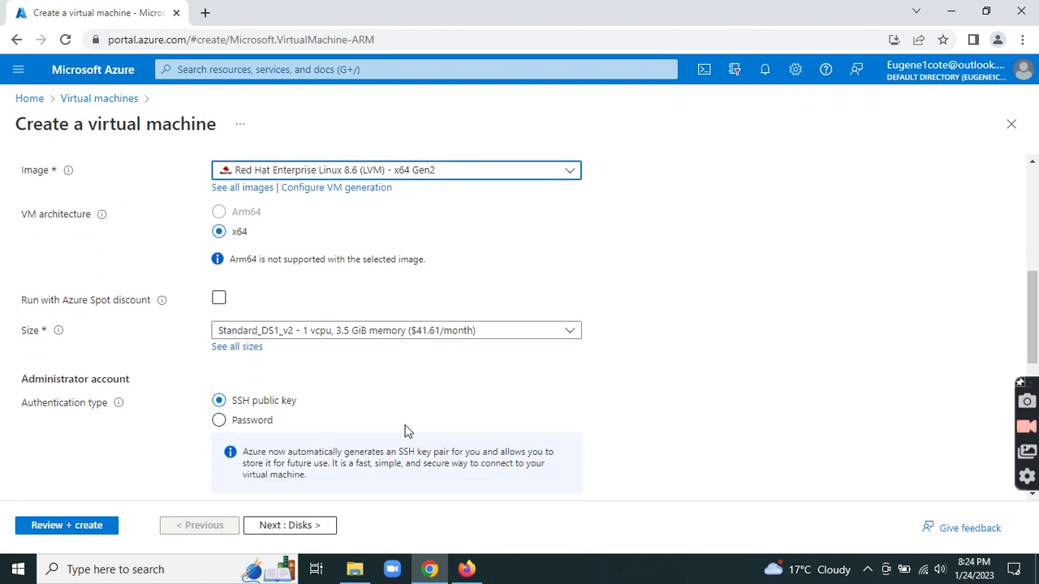
left_click(219, 421)
scroll(310, 417, "down", 1)
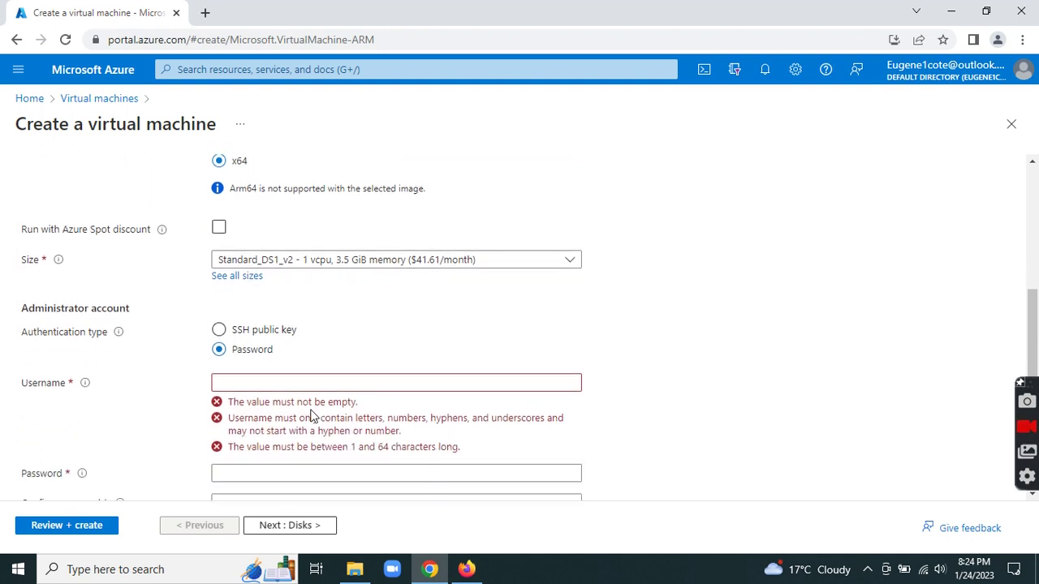
left_click(331, 384)
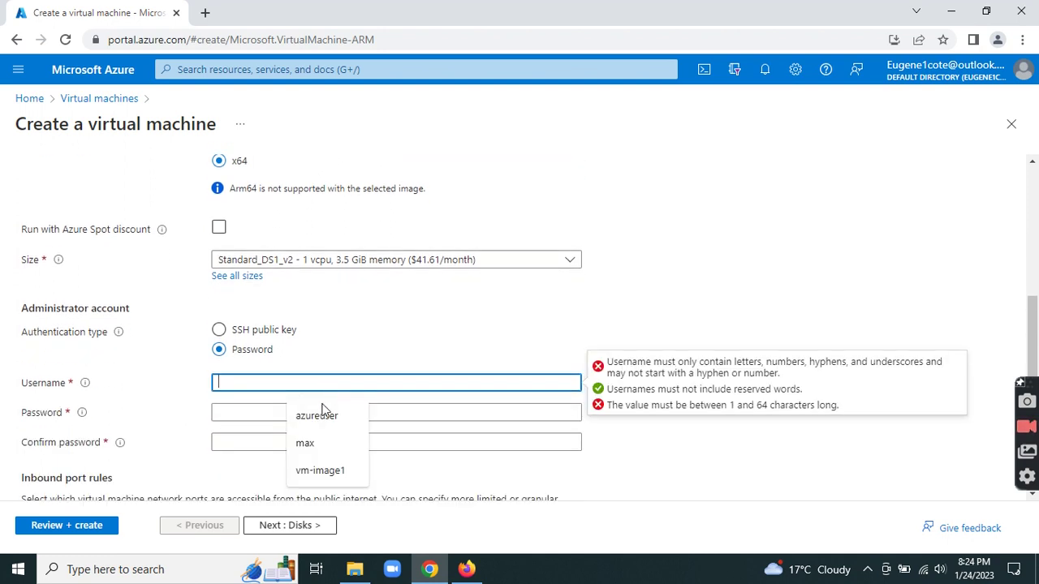
left_click(320, 442)
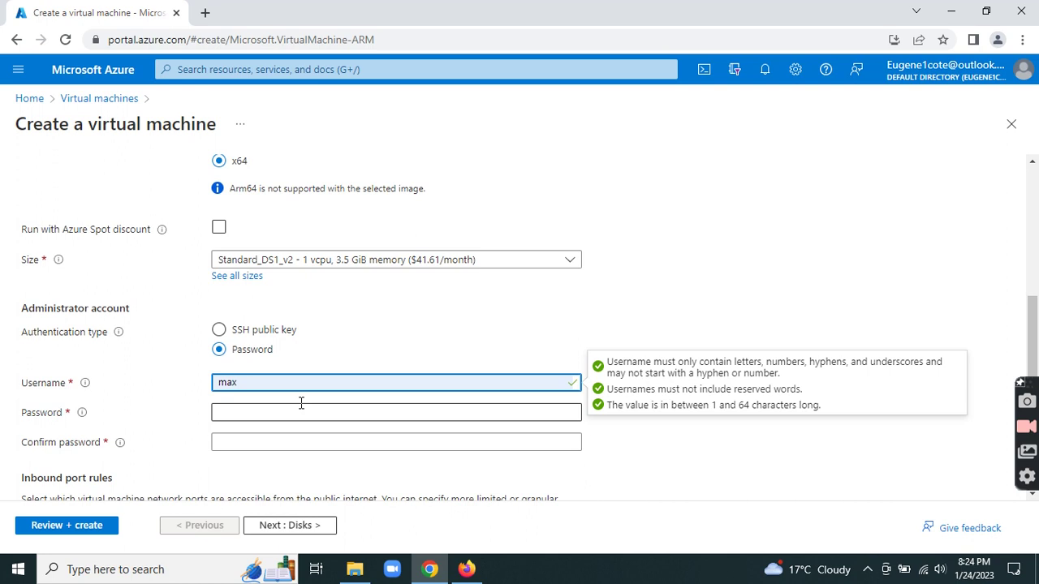
- Enter the administrator account password and repeat it in the confirmation field
left_click(299, 414)
type("•••••••")
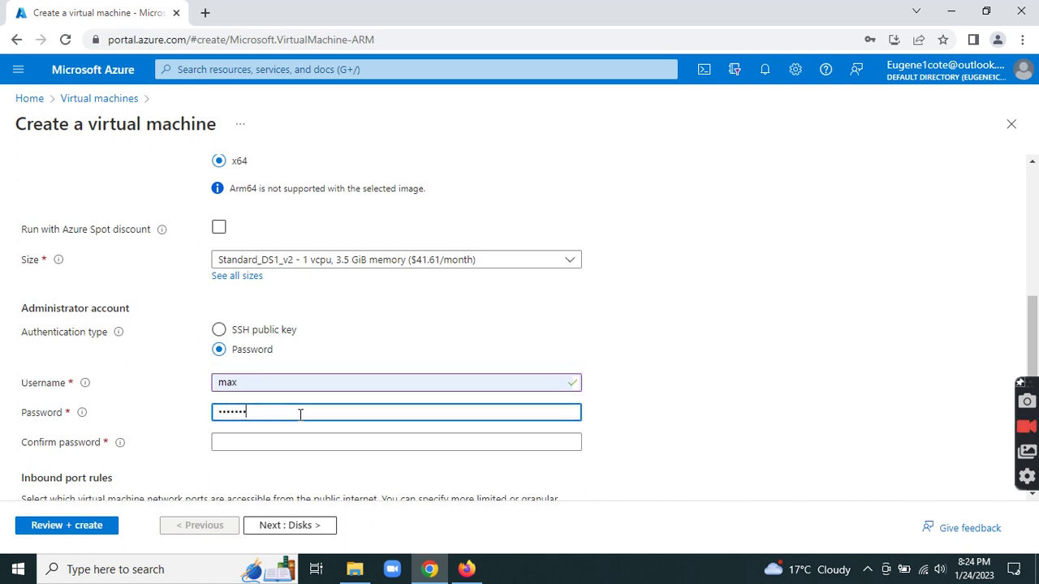
type("••••••")
key("Tab")
type("•••••••")
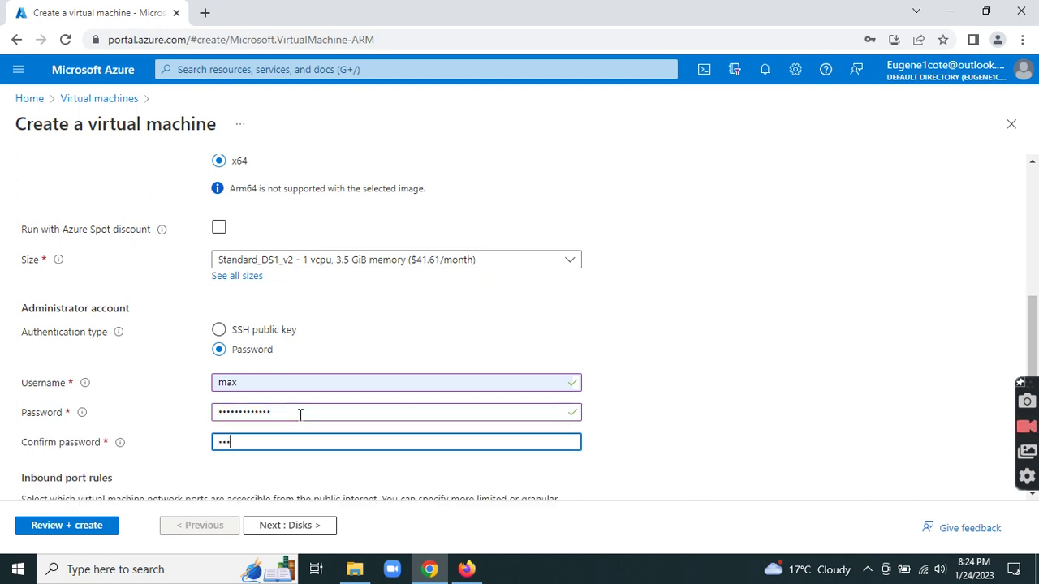
type("••••••")
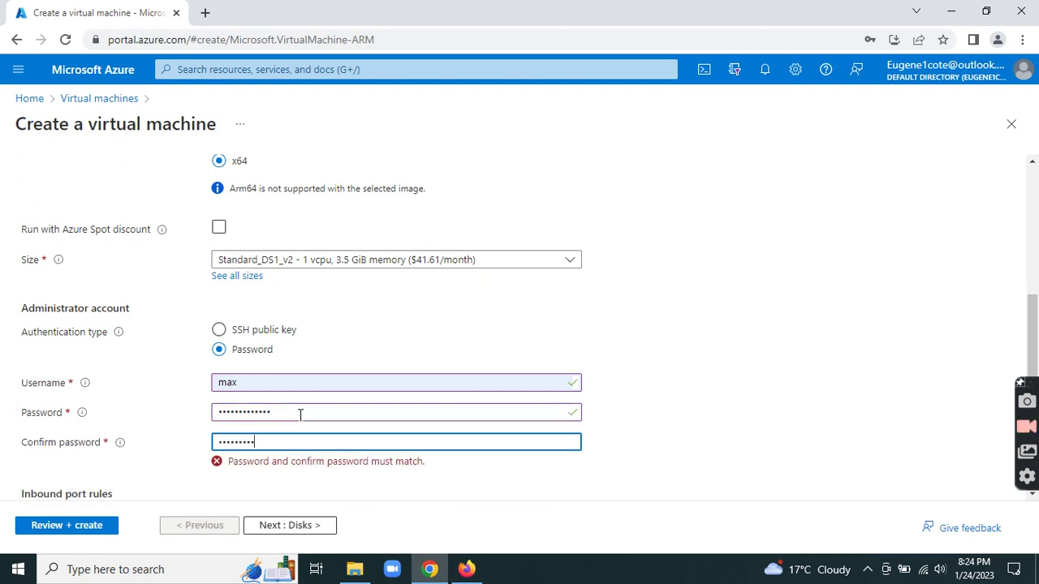
type("•")
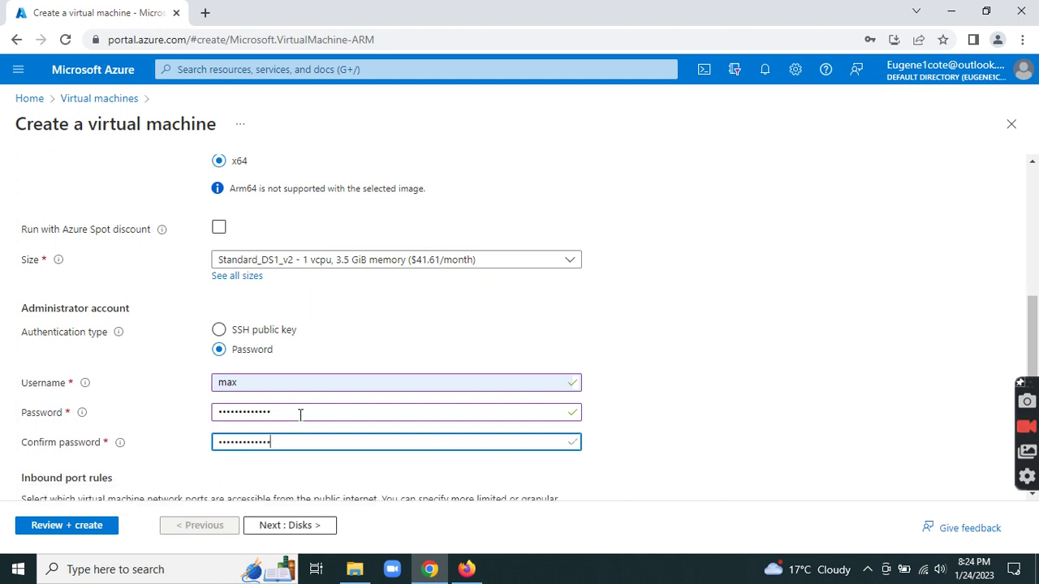
- Examine the selectable public inbound ports and the licensing section without changing the SSH (22) selection
scroll(349, 462, "down", 3)
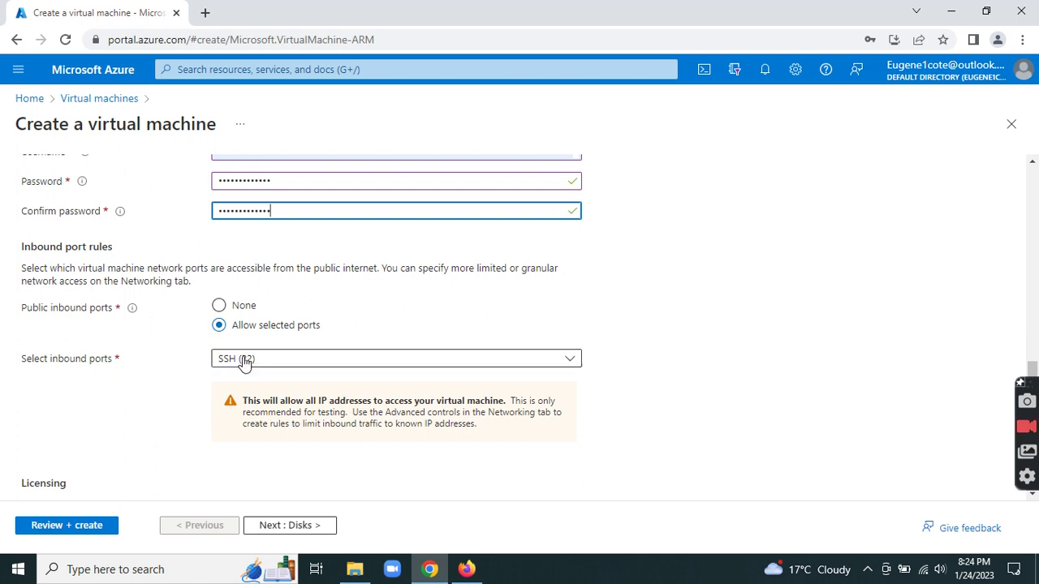
left_click(297, 362)
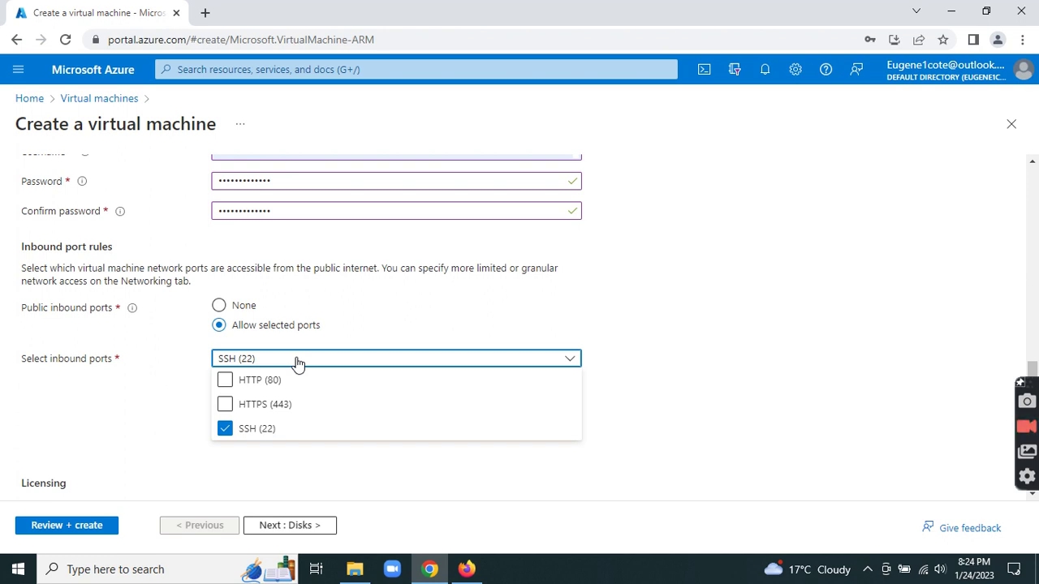
left_click(157, 409)
scroll(185, 410, "down", 2)
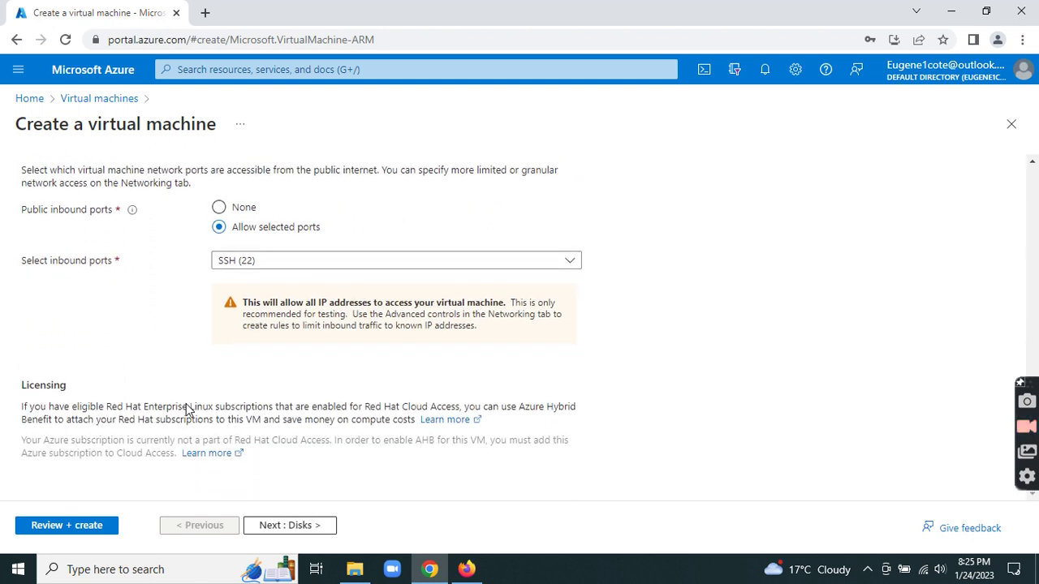
- Deploy the virtual machine with the default settings from disks through tags, and open the notifications to check the deployment
left_click(268, 525)
left_click(268, 526)
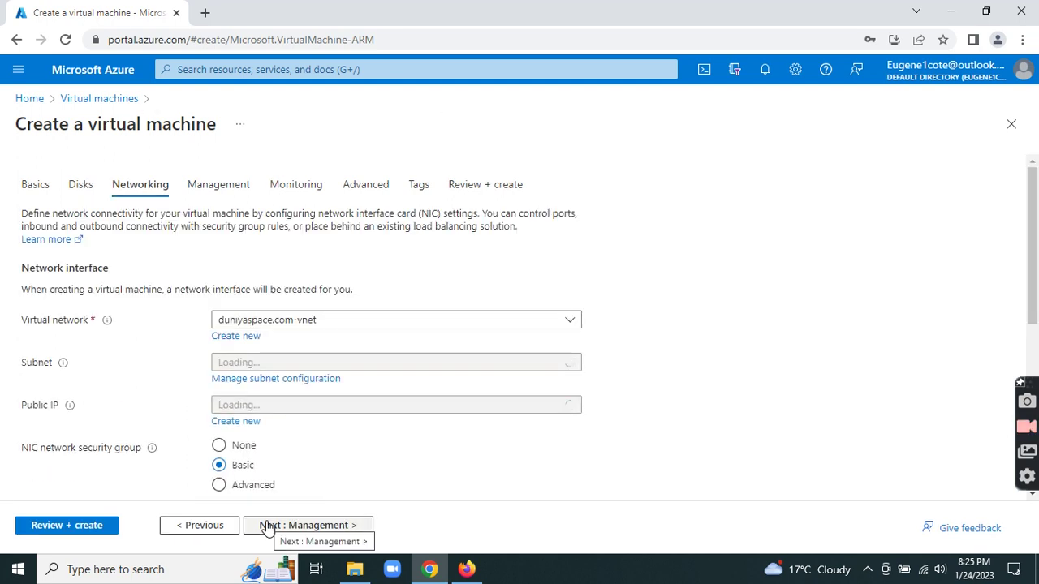
left_click(268, 526)
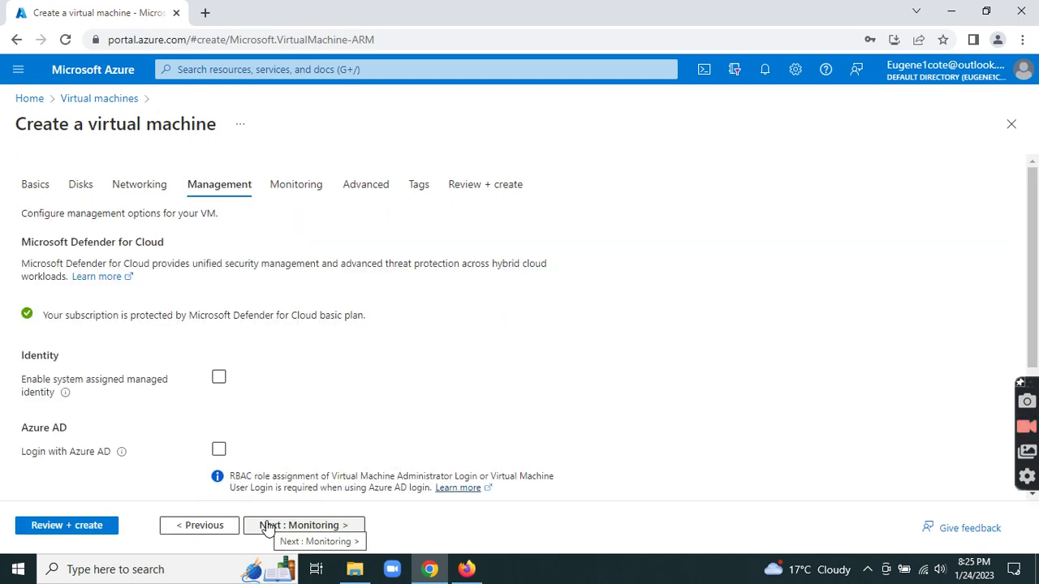
left_click(268, 526)
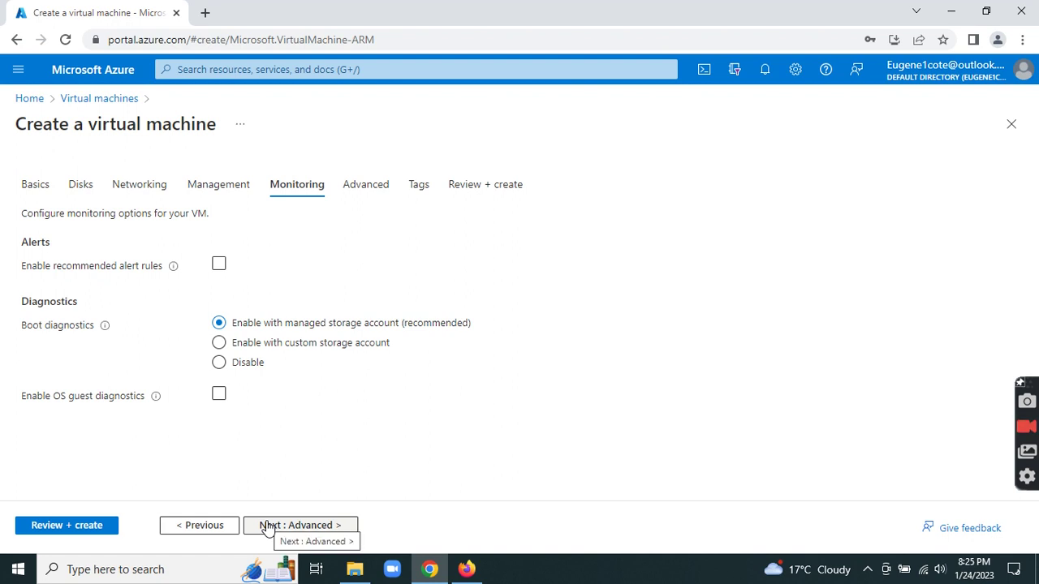
left_click(268, 526)
left_click(267, 526)
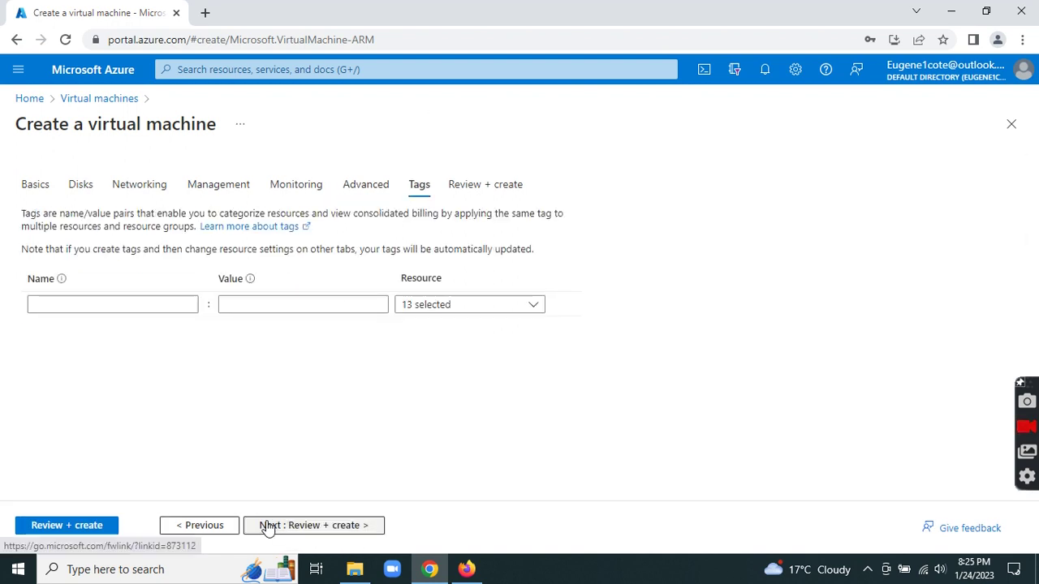
left_click(268, 526)
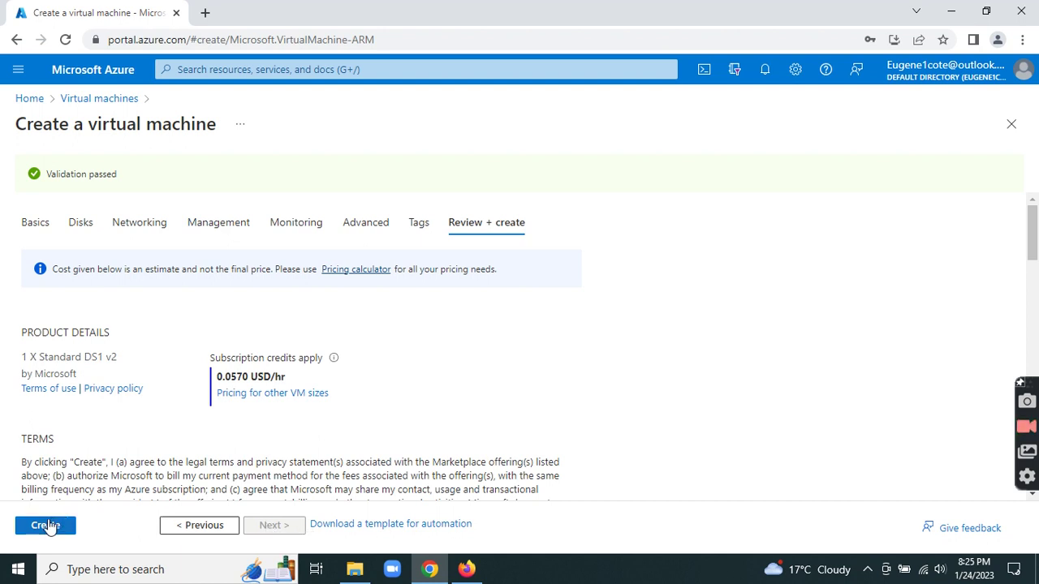
left_click(42, 526)
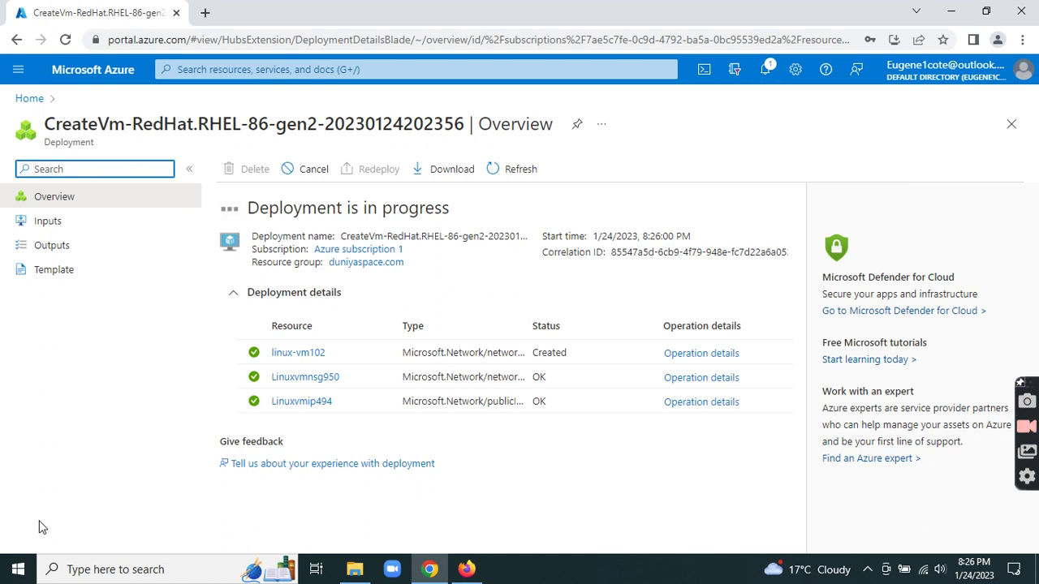
left_click(766, 68)
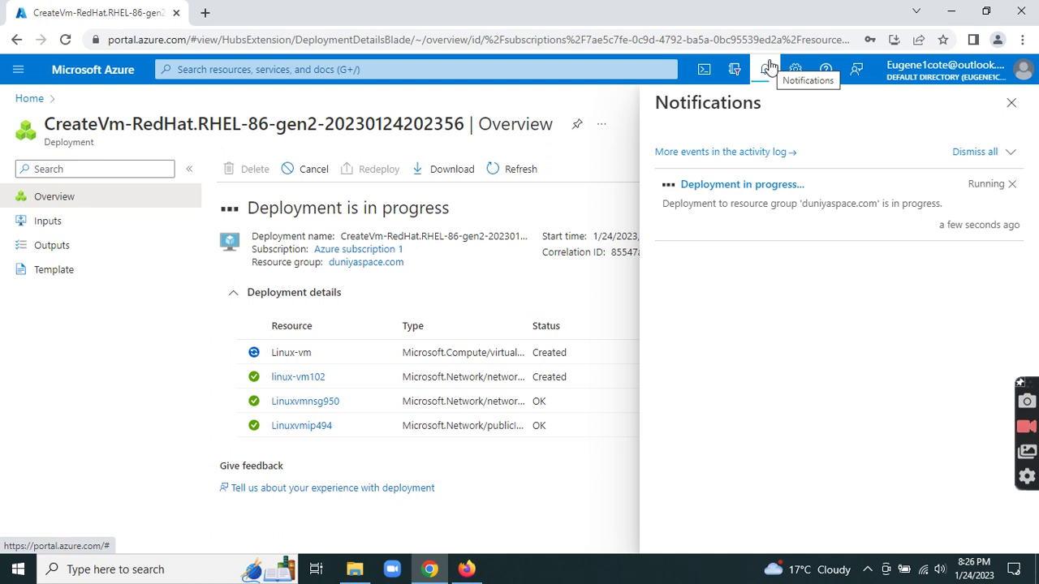
- Switch to Firefox and open google.com in a new tab
left_click(468, 570)
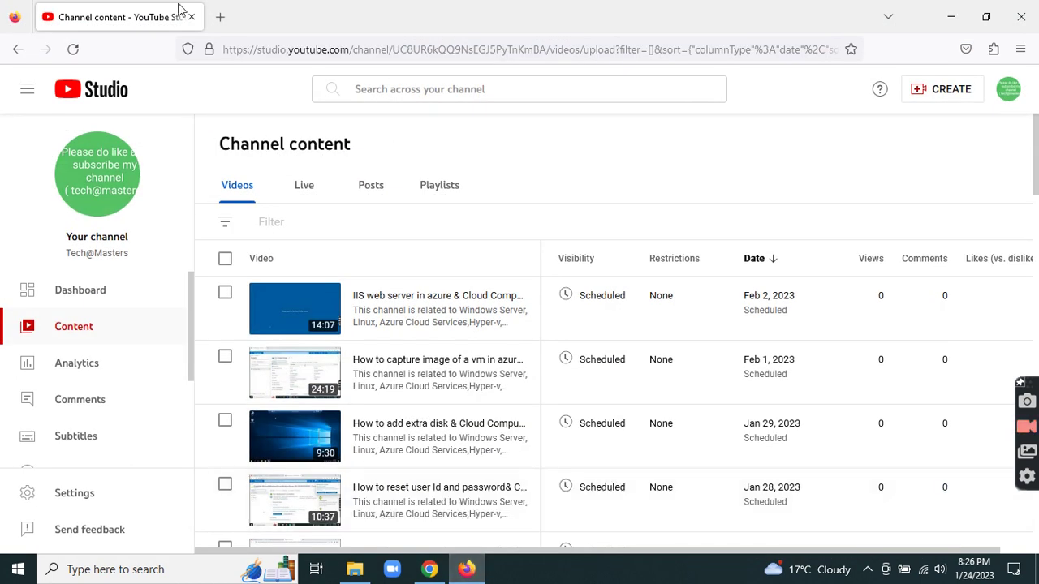
left_click(220, 17)
type("google.com/")
key("Return")
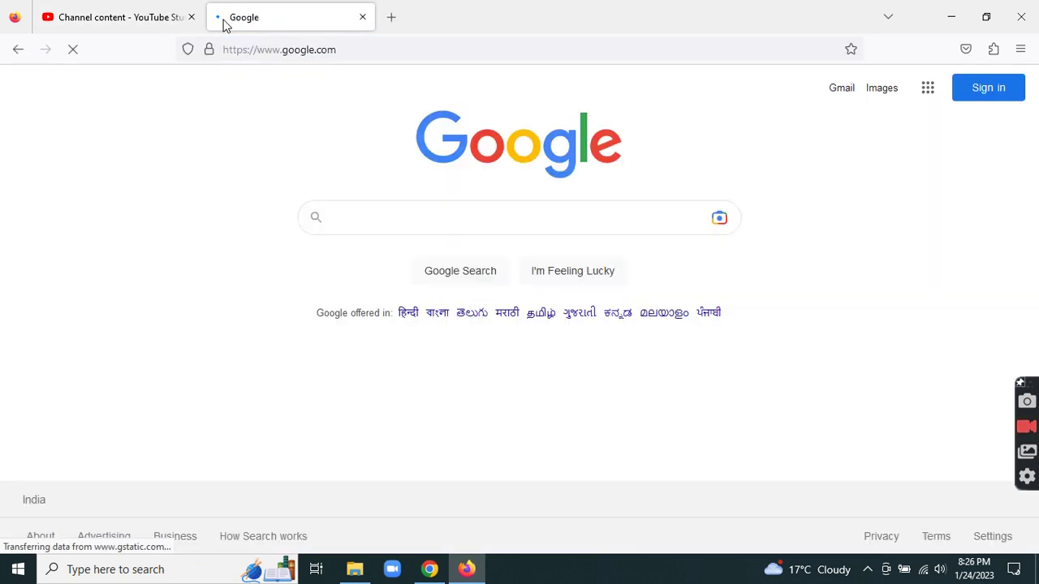
- Search Google for "putty download"
type("putt")
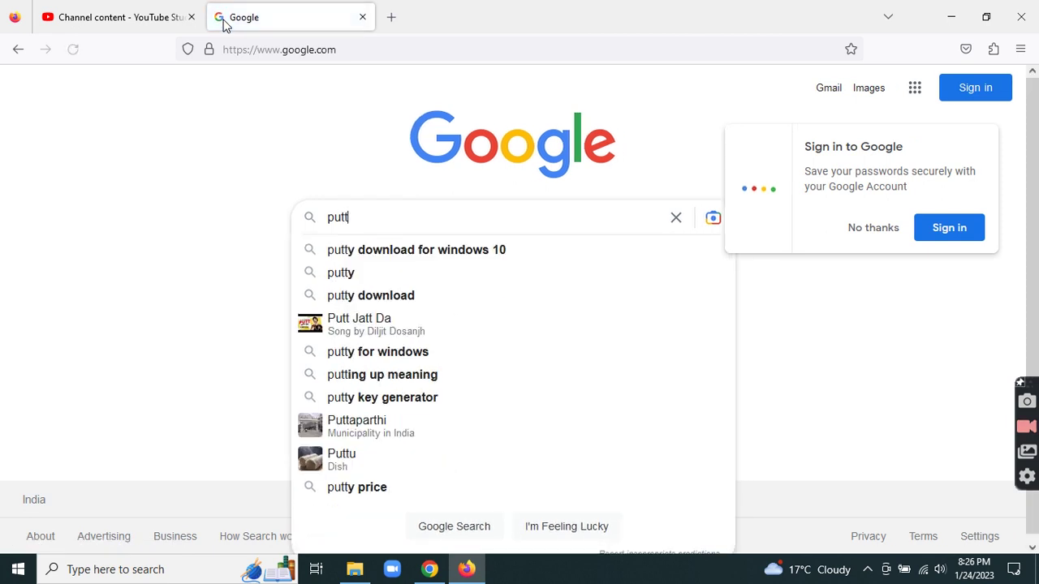
key("Down")
key("Down")
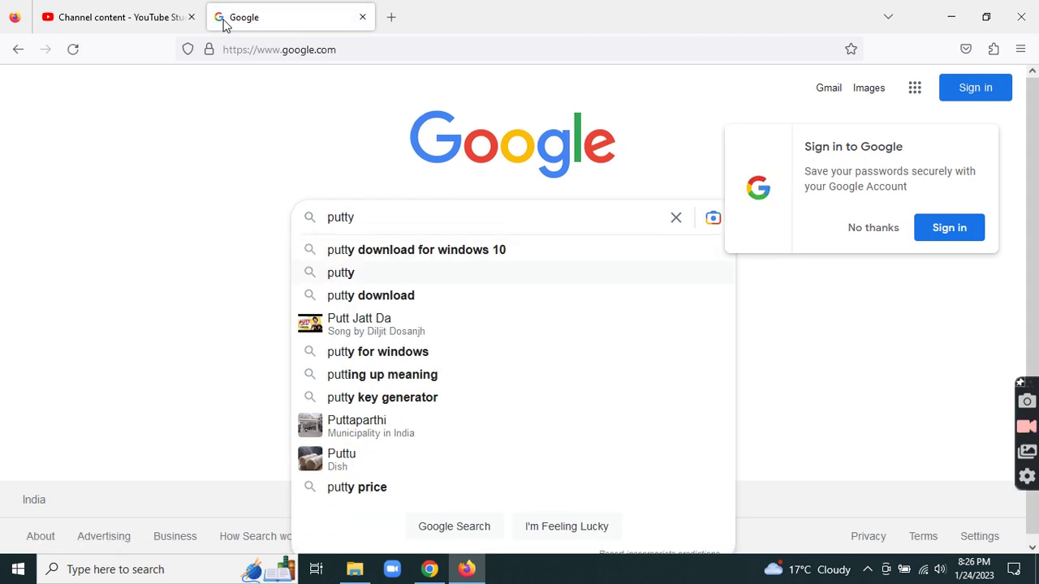
type("do")
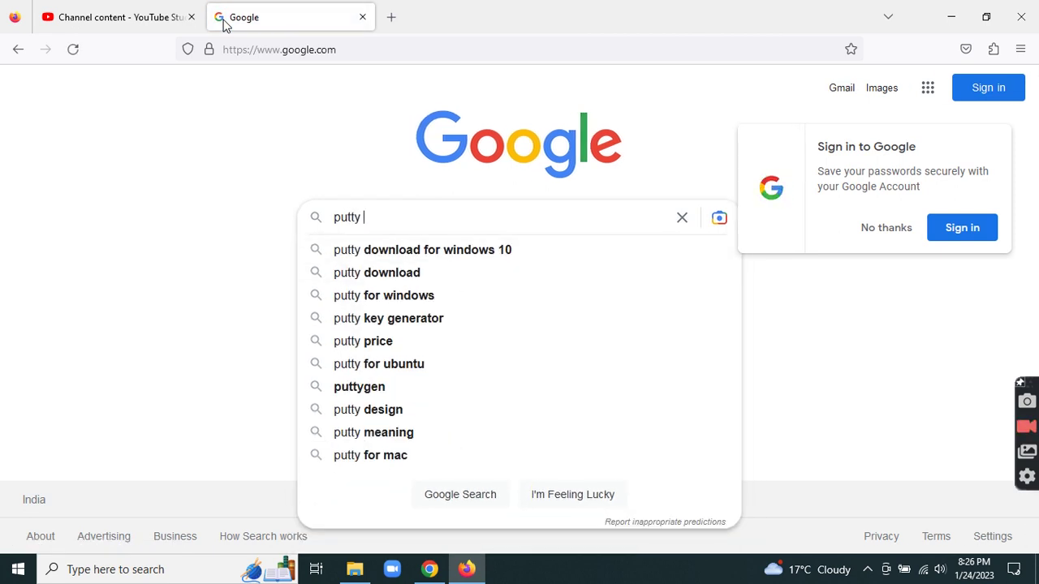
key("Down")
key("Down")
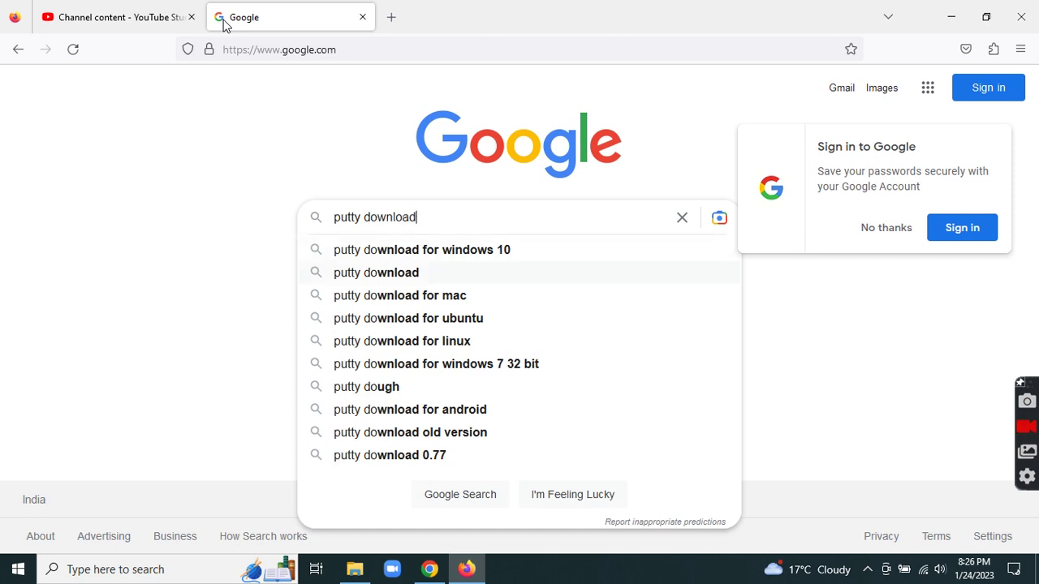
key("Return")
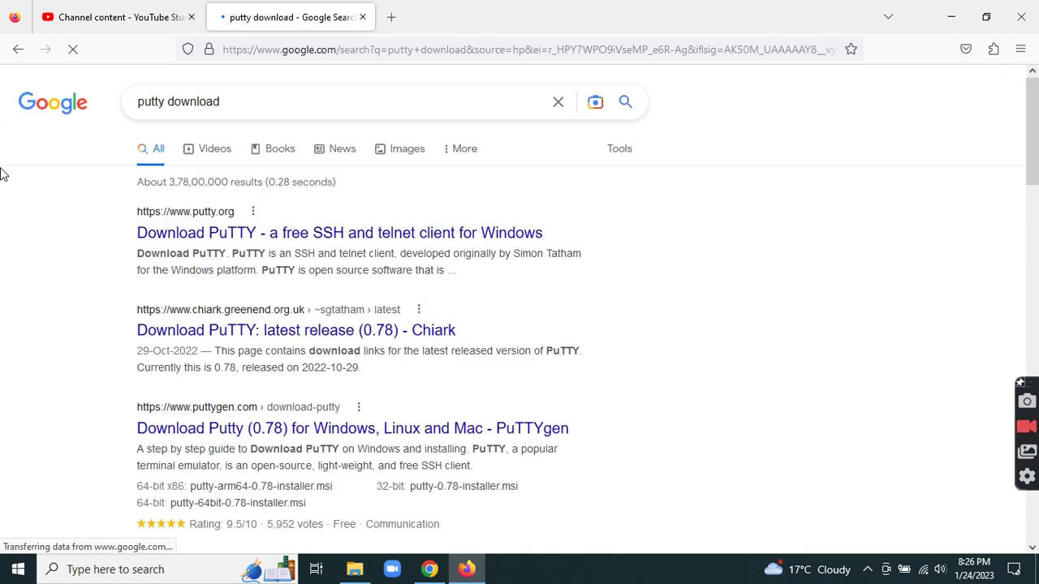
- Download the 64-bit x86 Windows installer putty-64bit-0.78-installer.msi from the PuTTY latest release page, reached through putty.org
left_click(184, 234)
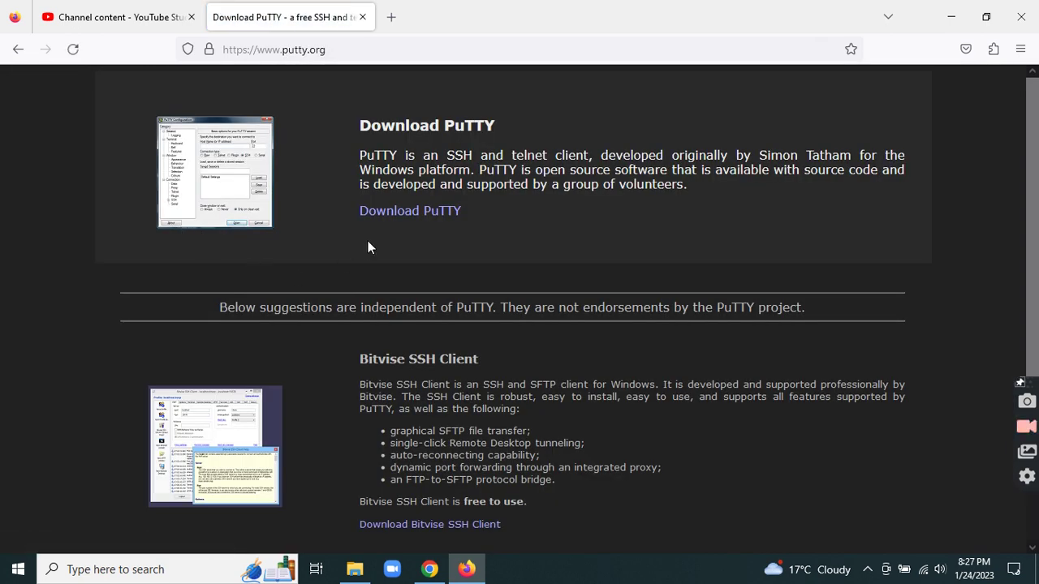
left_click(432, 218)
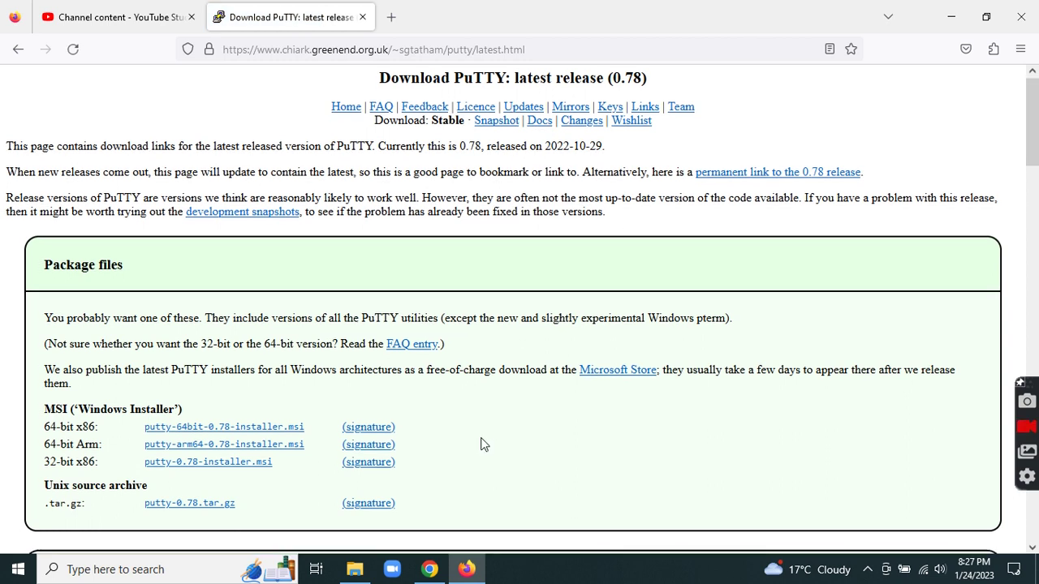
scroll(480, 444, "down", 1)
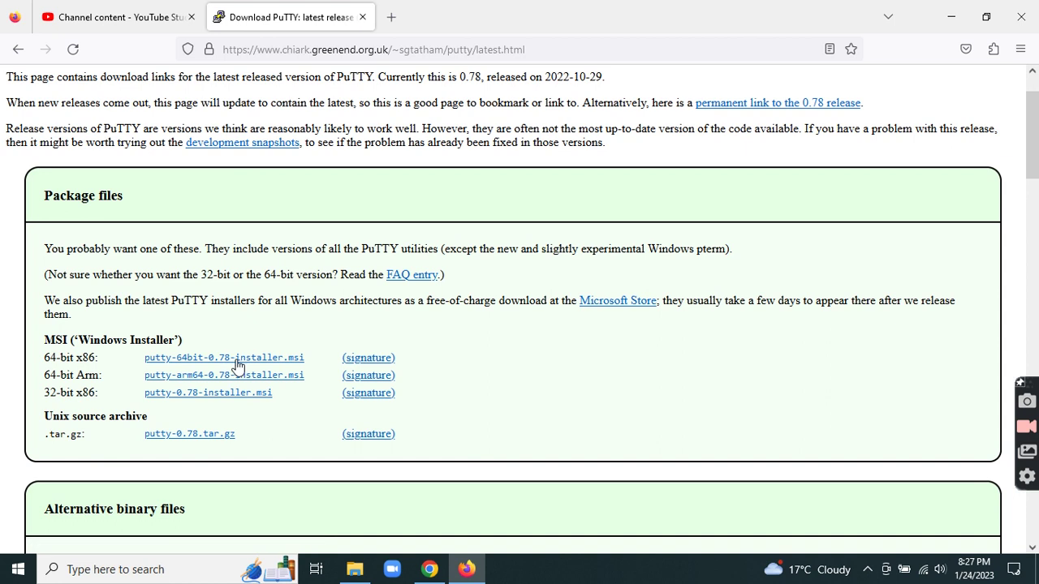
left_click(283, 361)
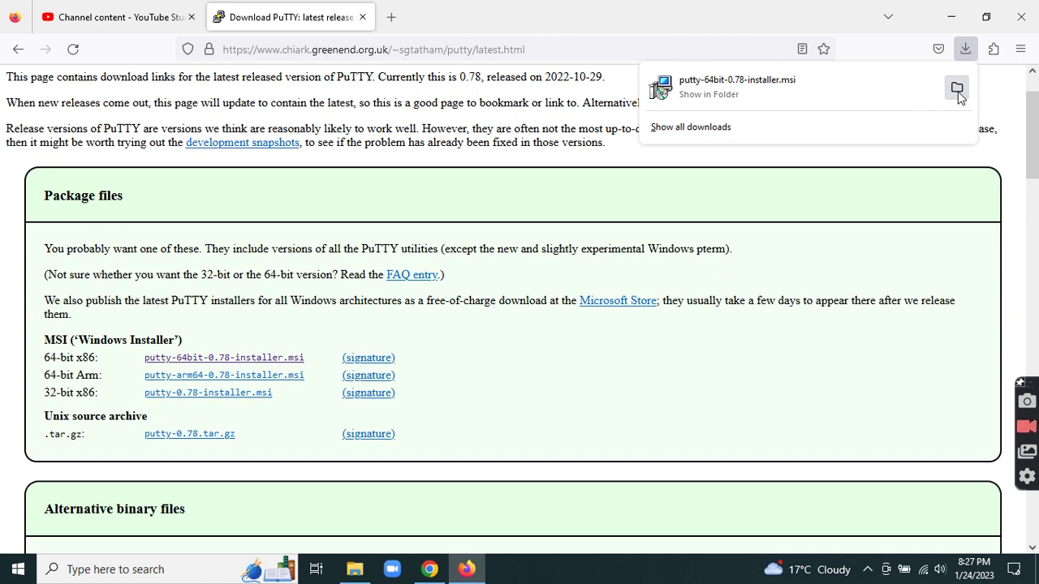
- Return to the Azure portal in Chrome, open the deployed virtual machine's resource page and reload it
left_click(950, 17)
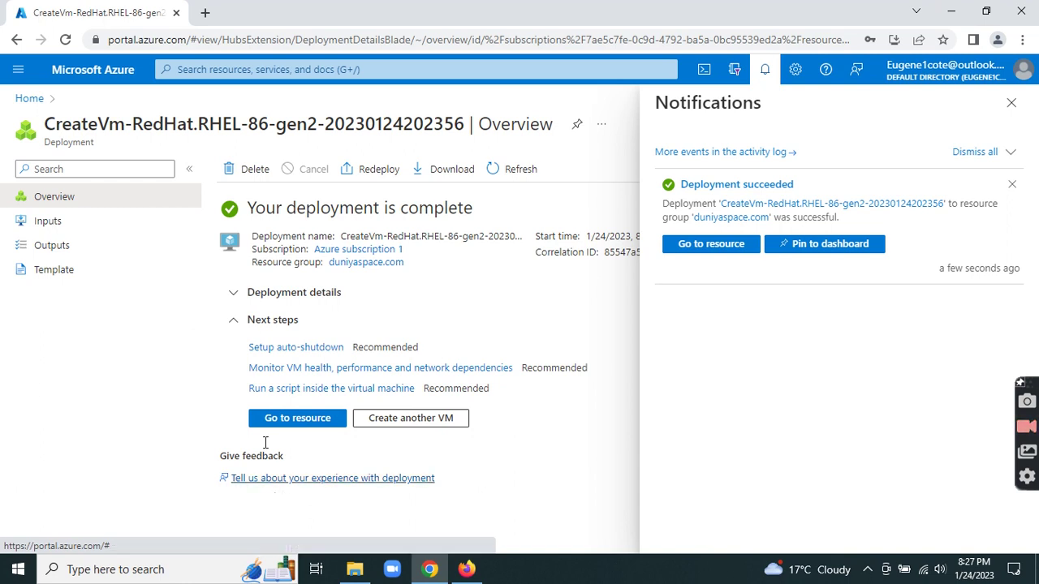
left_click(298, 423)
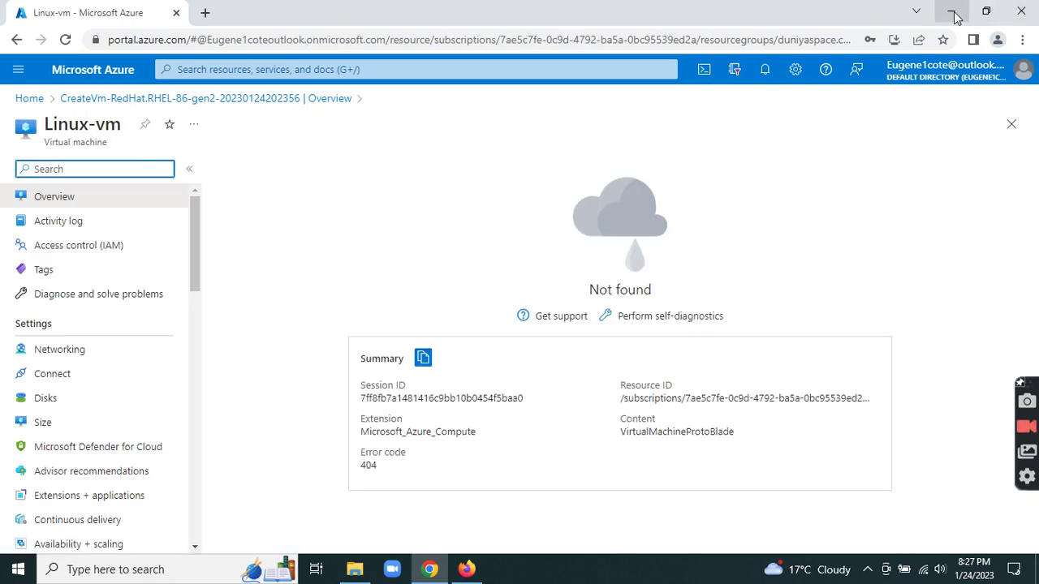
left_click(63, 46)
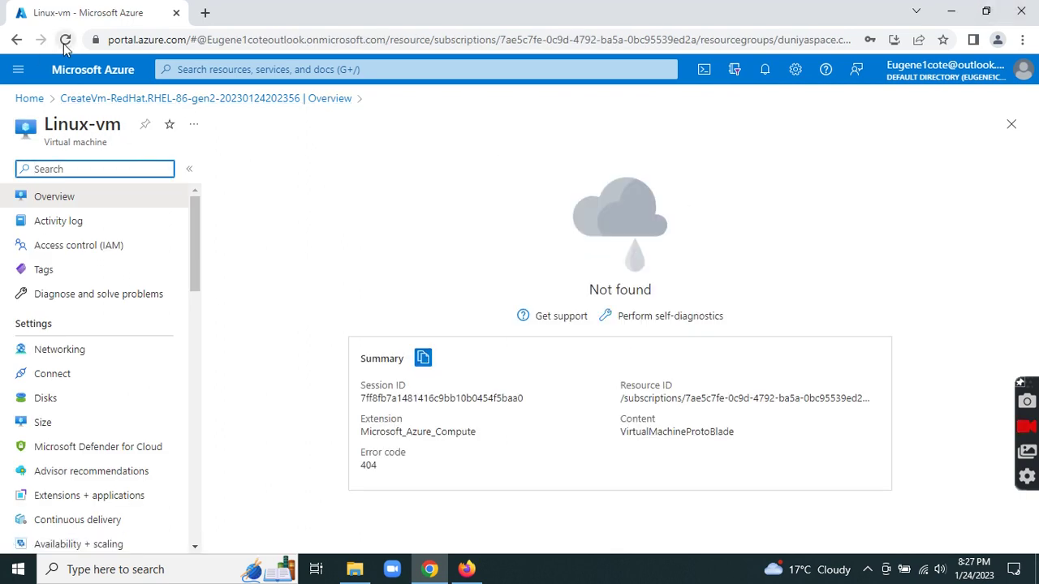